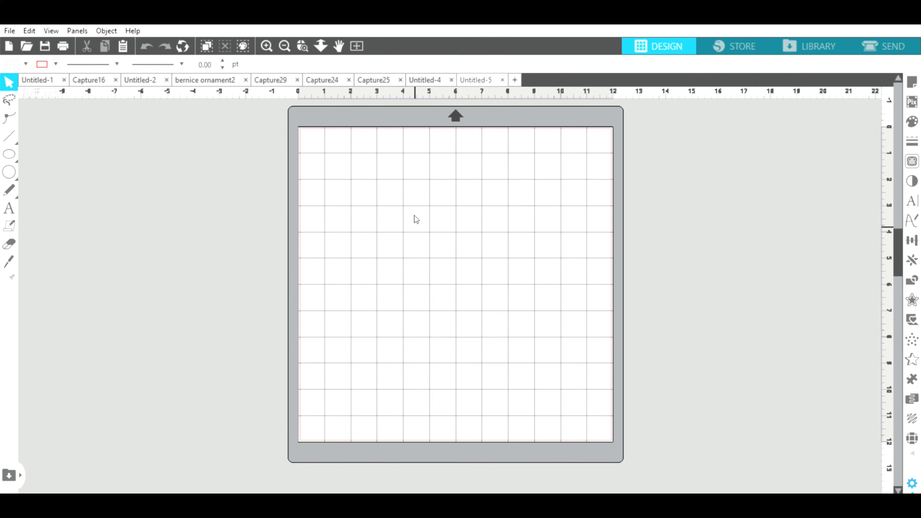
Add the person's first name as a 72 pt Arial text object in the upper part of the mat
{"action": "key", "text": "e"}
{"action": "key", "text": "i"}
{"action": "key", "text": "c"}
{"action": "key", "text": "e"}
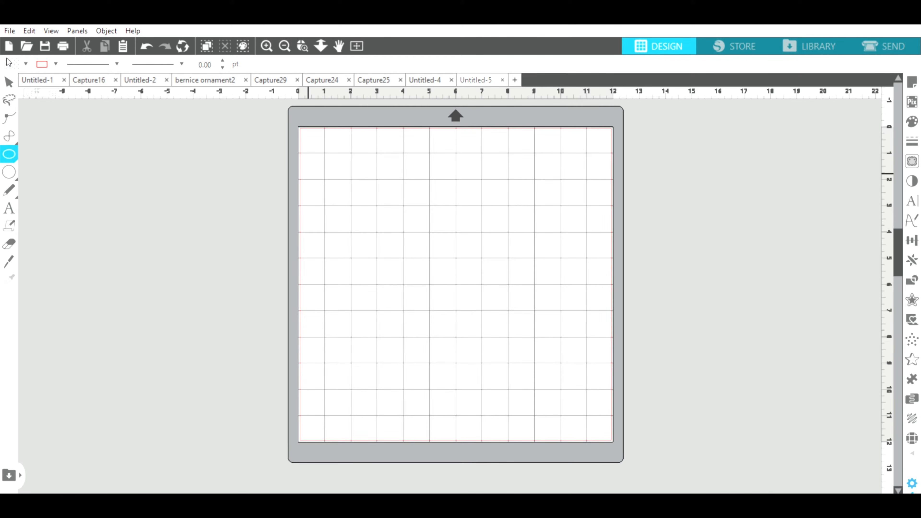
{"action": "left_click", "coordinate": [10, 206]}
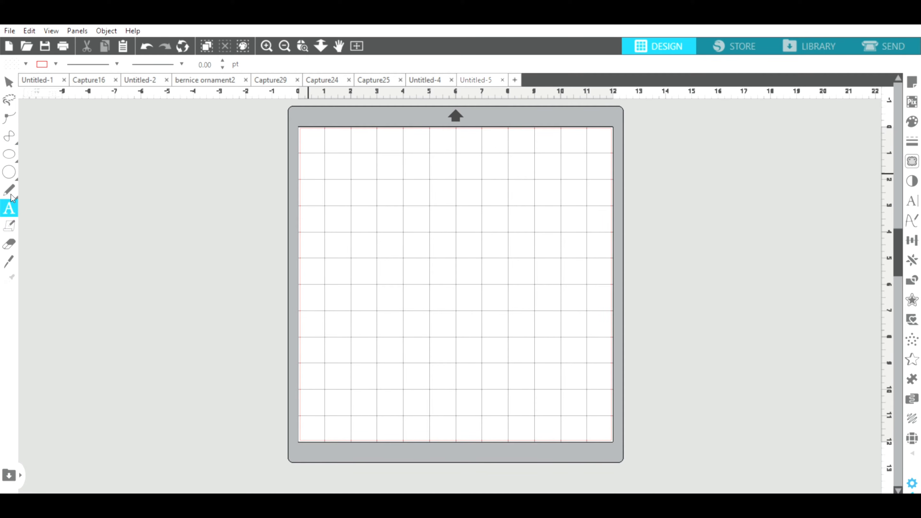
{"action": "left_click", "coordinate": [389, 218]}
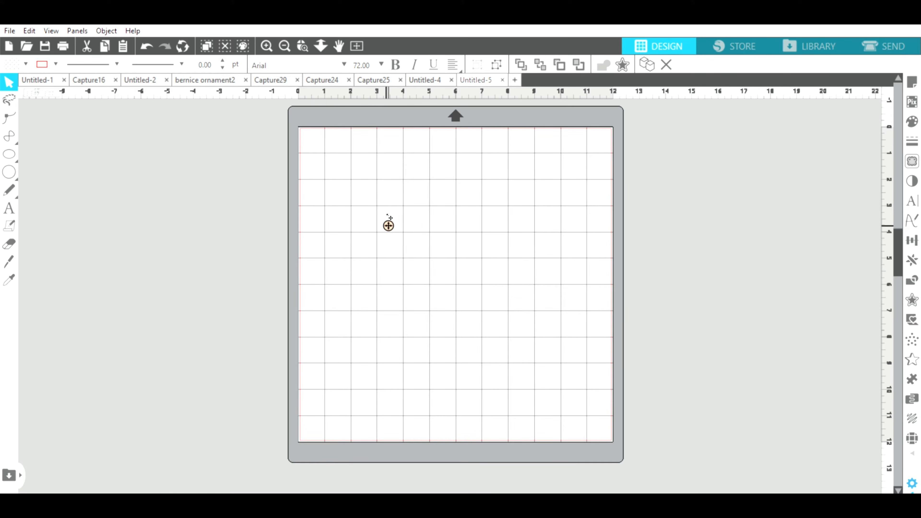
{"action": "type", "text": "Bernice"}
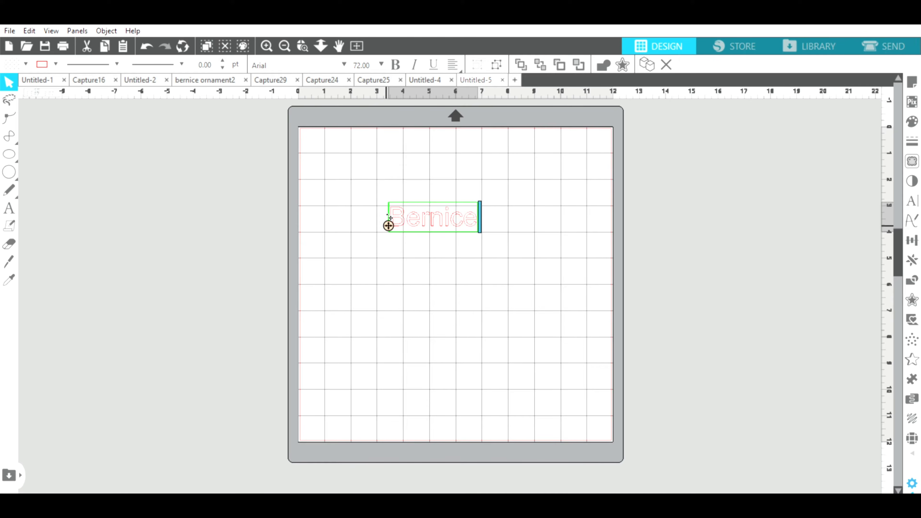
{"action": "key", "text": "Escape"}
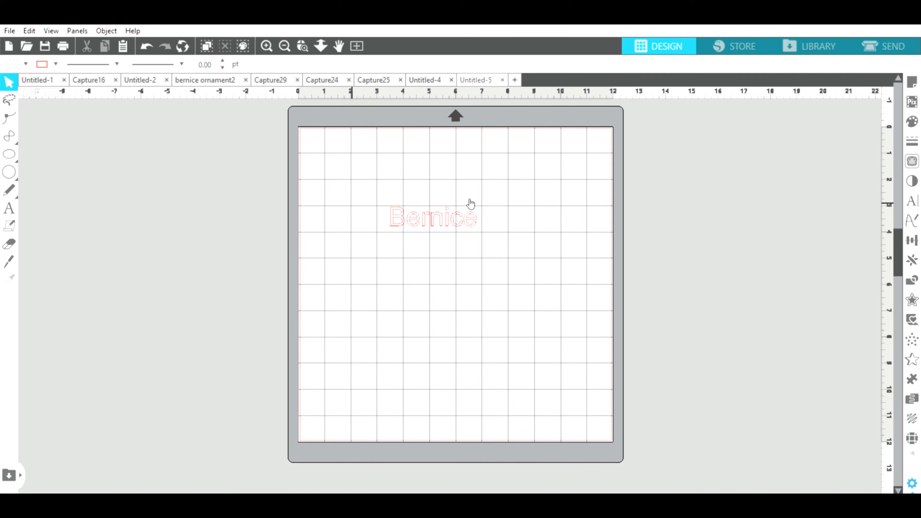
Change the font of the name text to Bali Script
{"action": "left_click", "coordinate": [387, 218]}
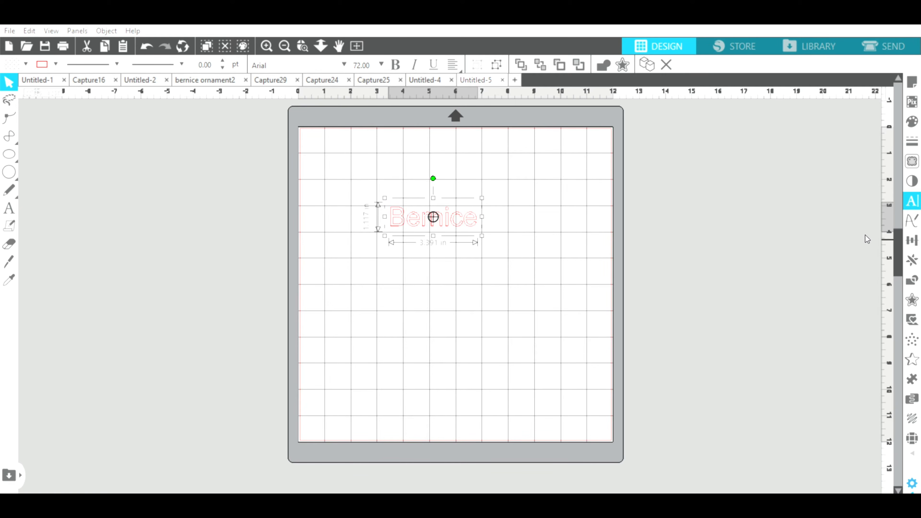
{"action": "left_click", "coordinate": [725, 219]}
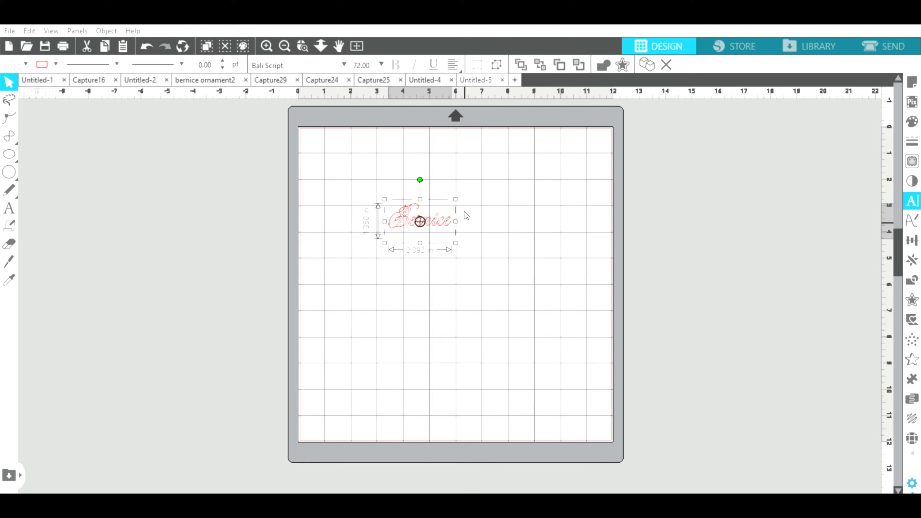
{"action": "left_click", "coordinate": [477, 241]}
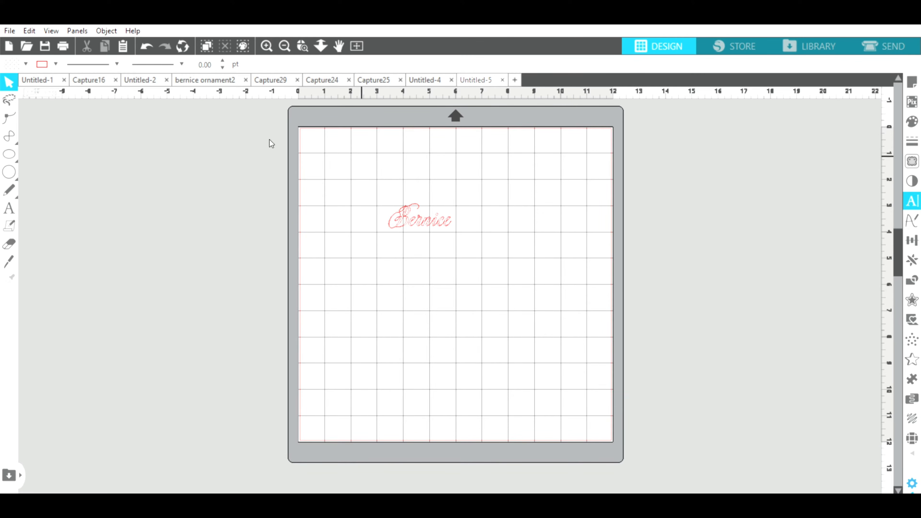
Open the program preferences and bring up the Defaults settings
{"action": "left_click", "coordinate": [266, 34]}
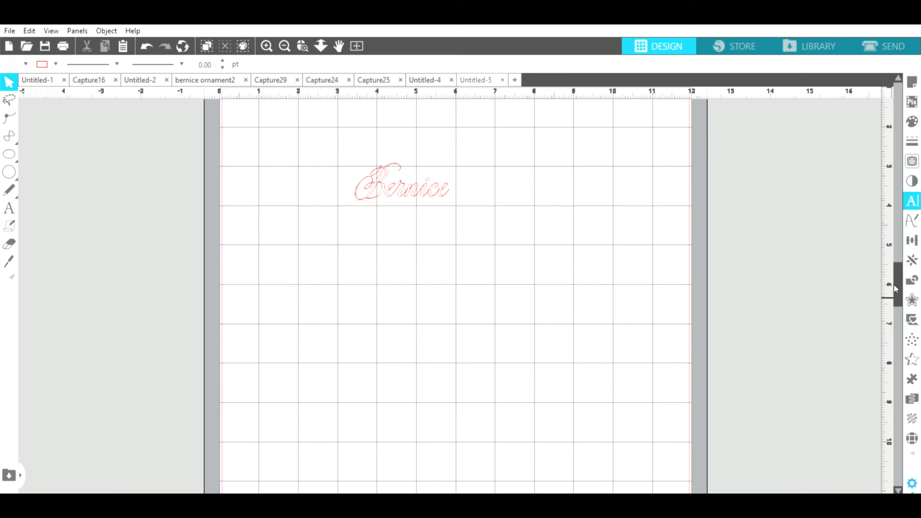
{"action": "mouse_move", "coordinate": [900, 282]}
{"action": "left_mouse_down"}
{"action": "mouse_move", "coordinate": [901, 260]}
{"action": "mouse_move", "coordinate": [900, 268]}
{"action": "left_mouse_up"}
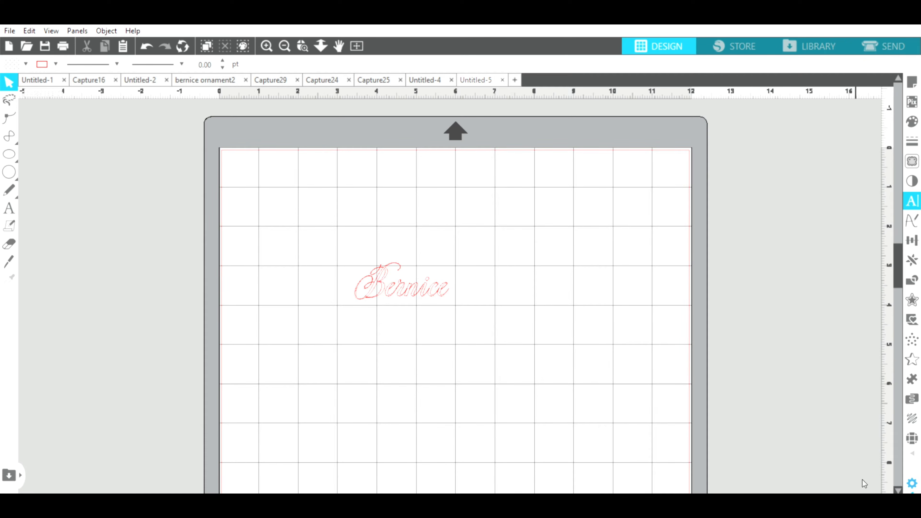
{"action": "left_click", "coordinate": [913, 493]}
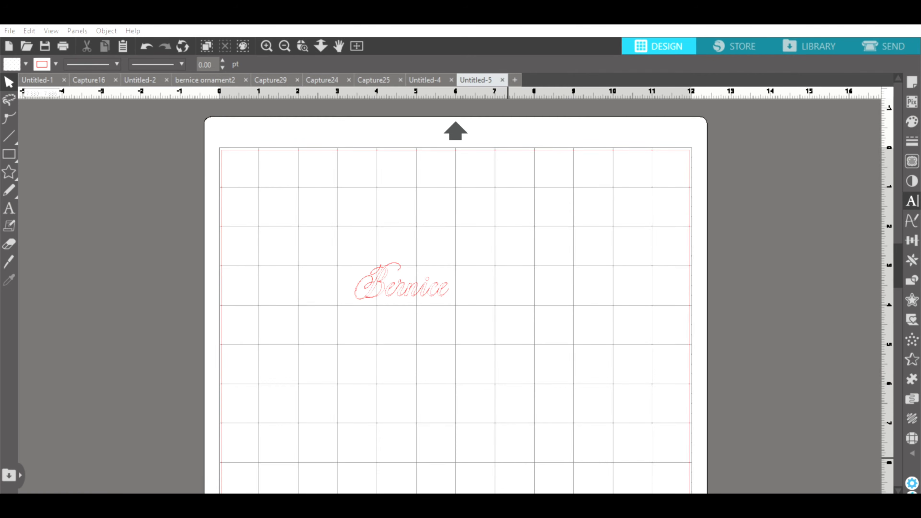
{"action": "left_click", "coordinate": [913, 492]}
{"action": "left_click", "coordinate": [913, 493]}
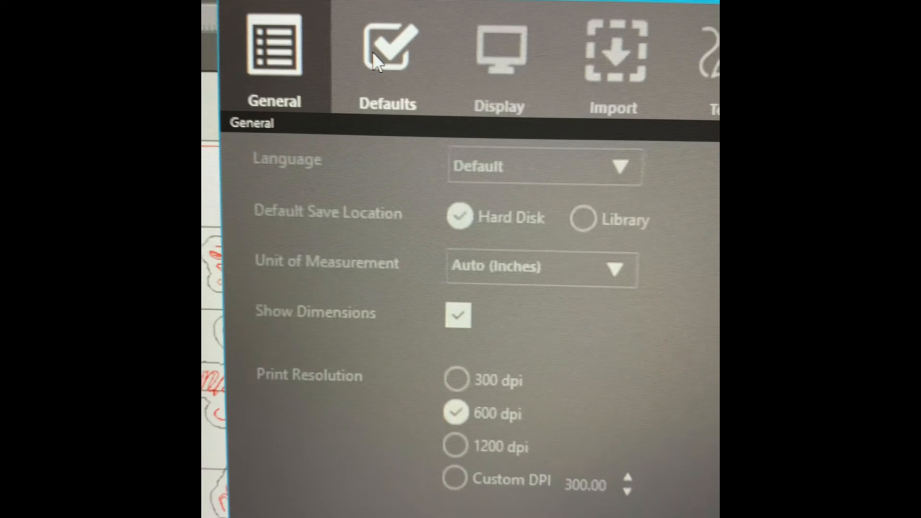
{"action": "left_click", "coordinate": [379, 64]}
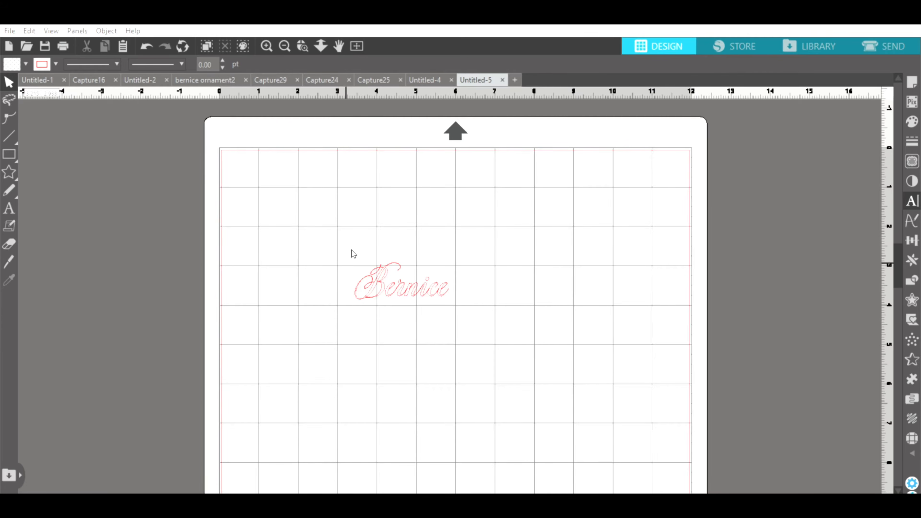
Move the name's rotation pivot just outside its first letter and replicate the name into six evenly rotated copies around it
{"action": "left_click_drag", "start_coordinate": [351, 248], "coordinate": [469, 300]}
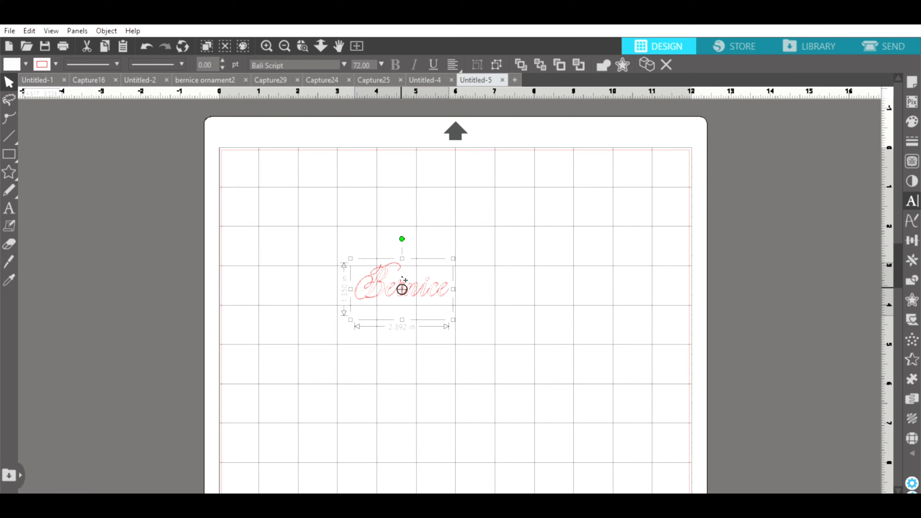
{"action": "left_click_drag", "start_coordinate": [401, 277], "coordinate": [344, 276]}
{"action": "left_click", "coordinate": [603, 425]}
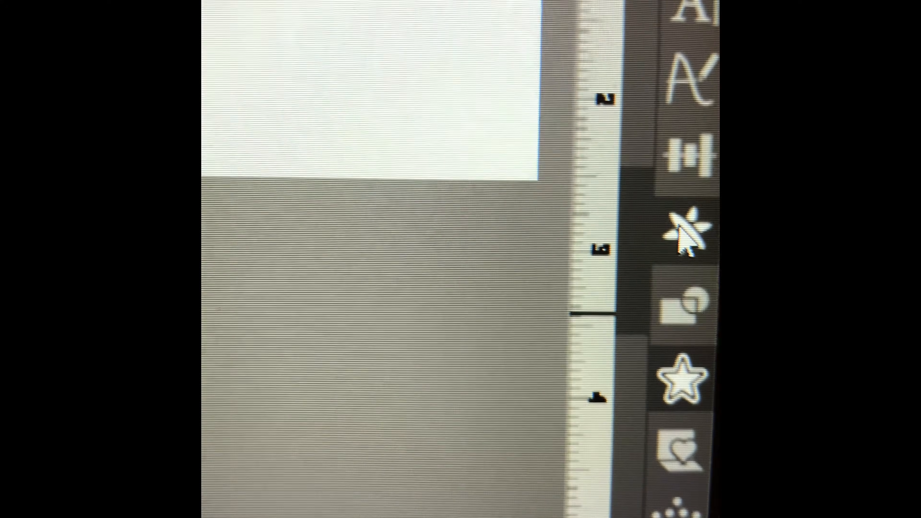
{"action": "left_click", "coordinate": [659, 226]}
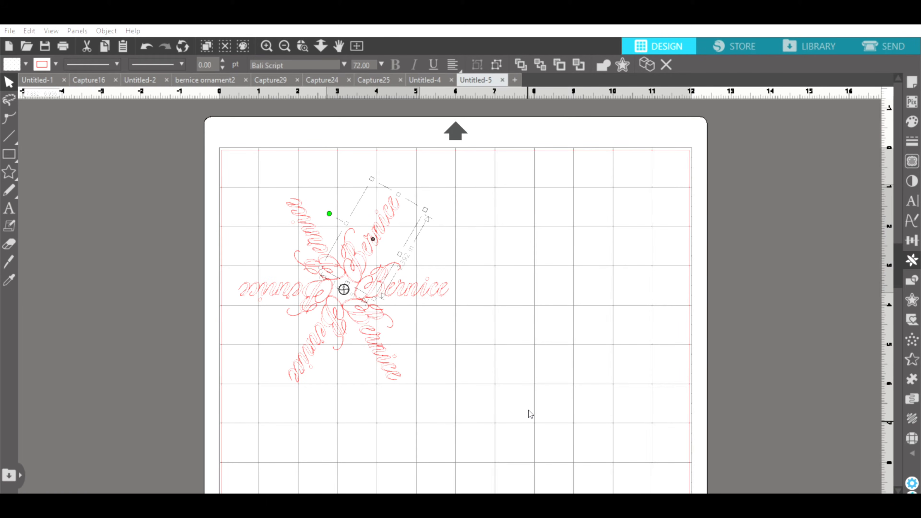
Create an offset around all six name copies and weld the offset outlines together
{"action": "left_click", "coordinate": [487, 380]}
{"action": "left_click_drag", "start_coordinate": [234, 180], "coordinate": [487, 395]}
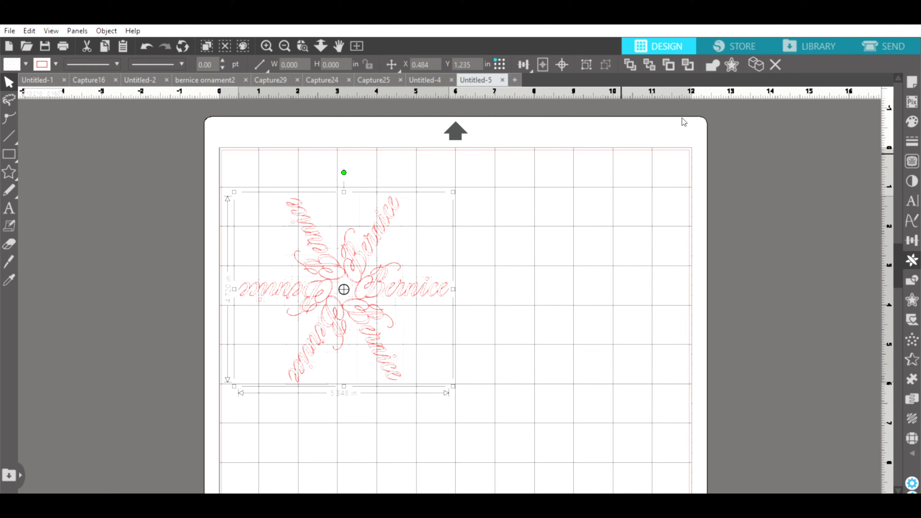
{"action": "left_click", "coordinate": [732, 56]}
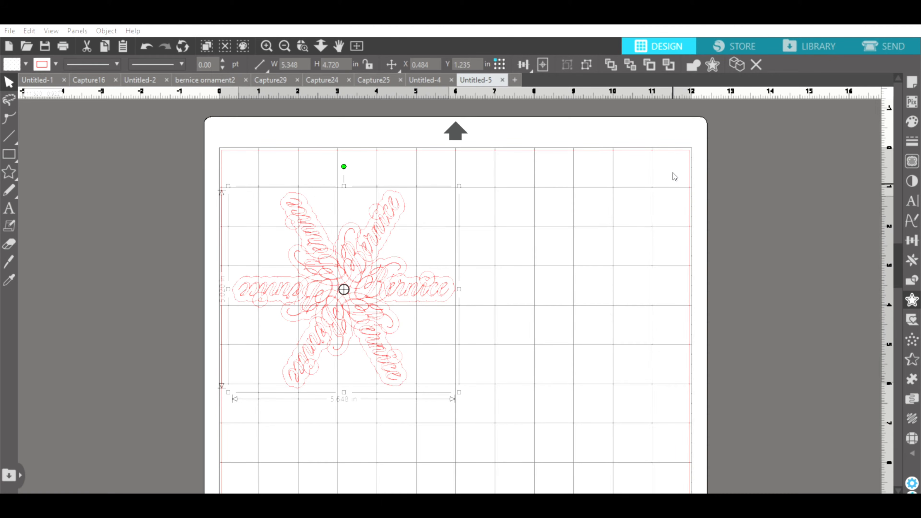
{"action": "left_click", "coordinate": [693, 55]}
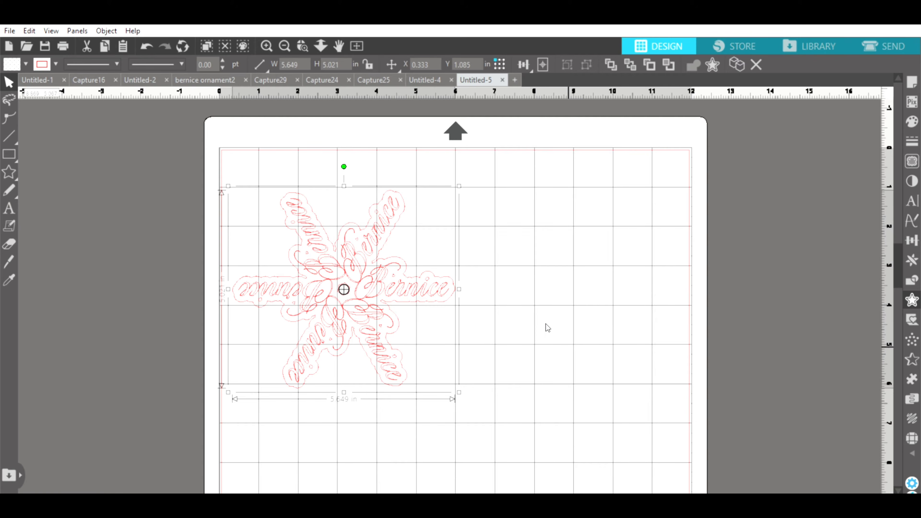
{"action": "left_click", "coordinate": [534, 329]}
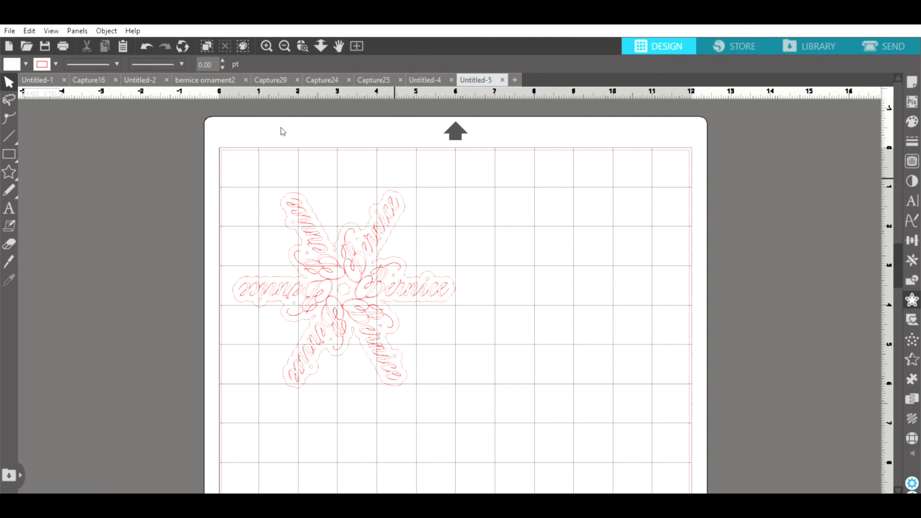
{"action": "left_click", "coordinate": [268, 34]}
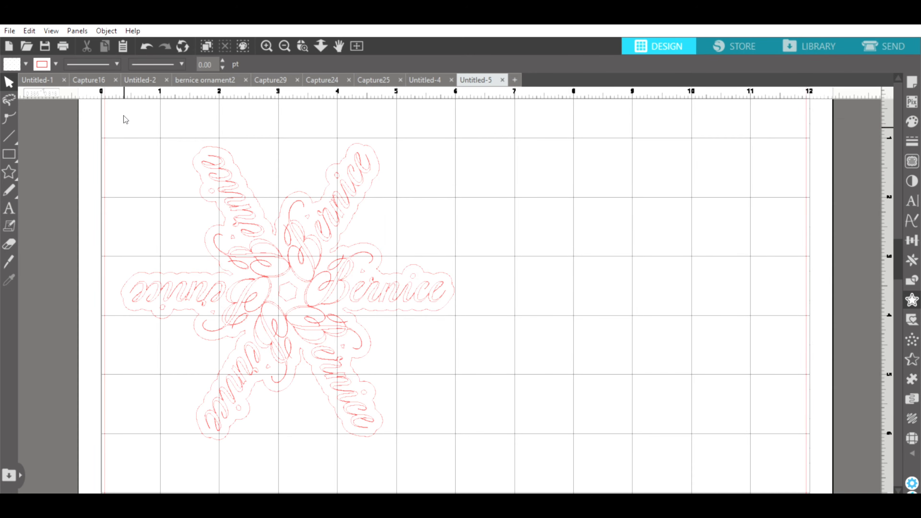
{"action": "left_click_drag", "start_coordinate": [124, 128], "coordinate": [154, 402]}
{"action": "left_click_drag", "start_coordinate": [309, 416], "coordinate": [458, 439]}
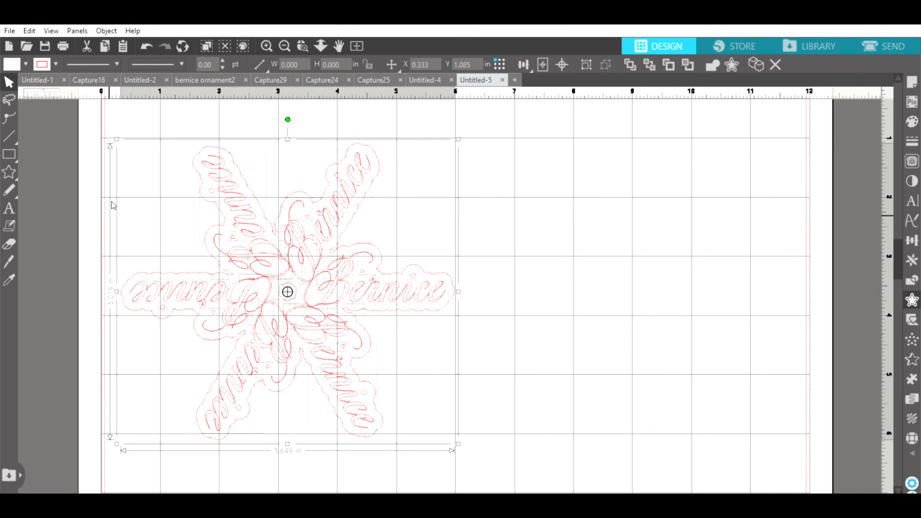
{"action": "left_click", "coordinate": [155, 207]}
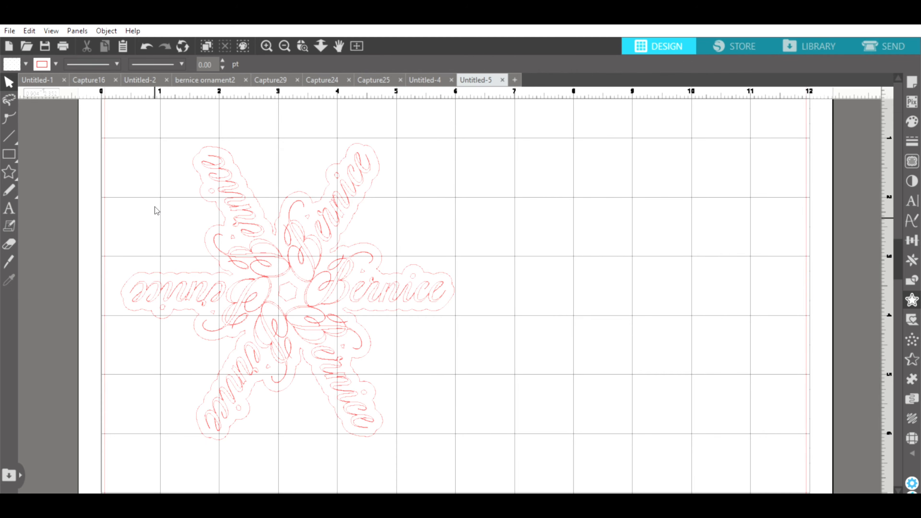
Delete the six small offset holes beside the capital letters of the name copies
{"action": "left_click", "coordinate": [309, 208]}
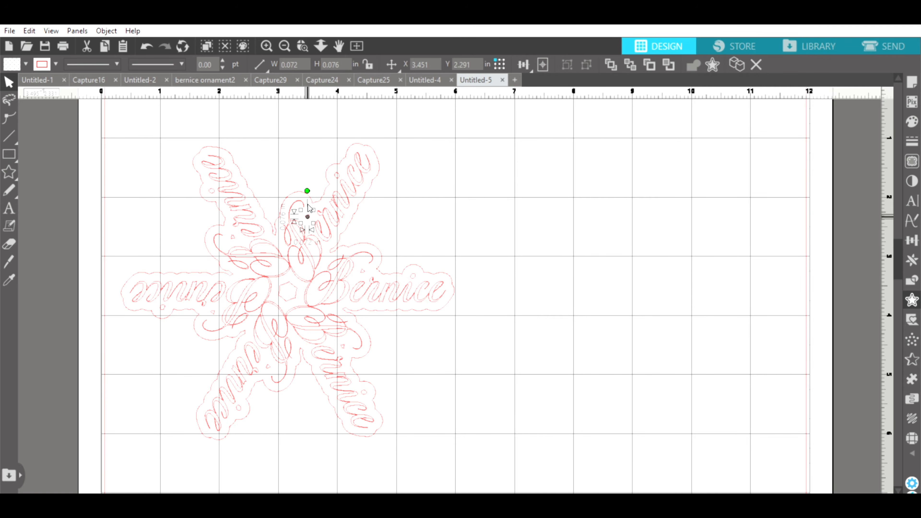
{"action": "key", "text": "Delete"}
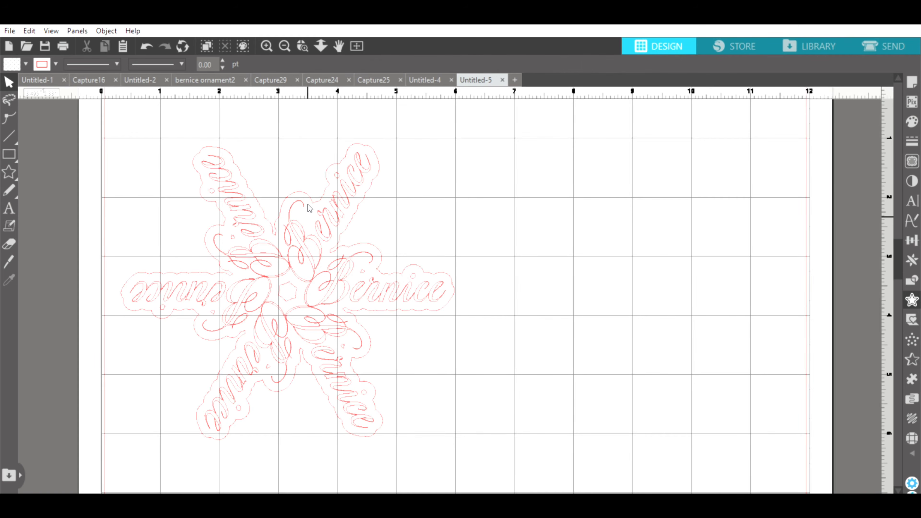
{"action": "left_click", "coordinate": [365, 263]}
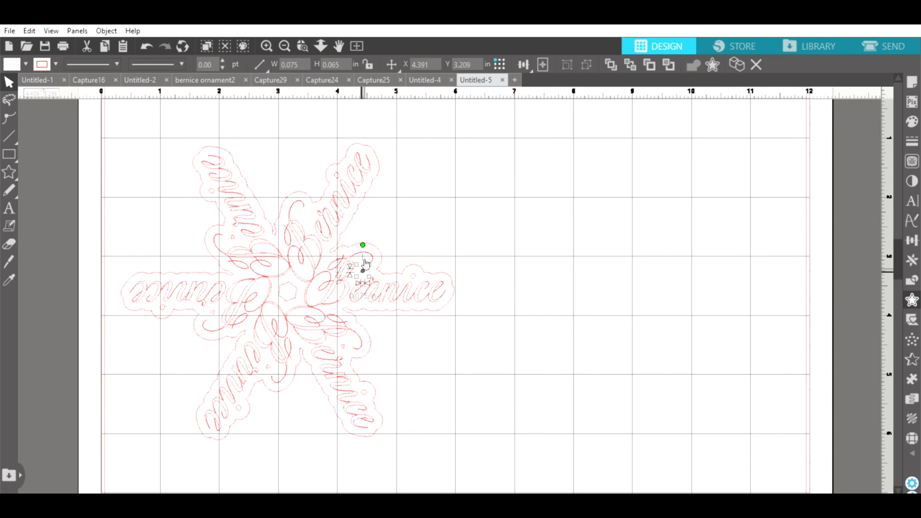
{"action": "key", "text": "Delete"}
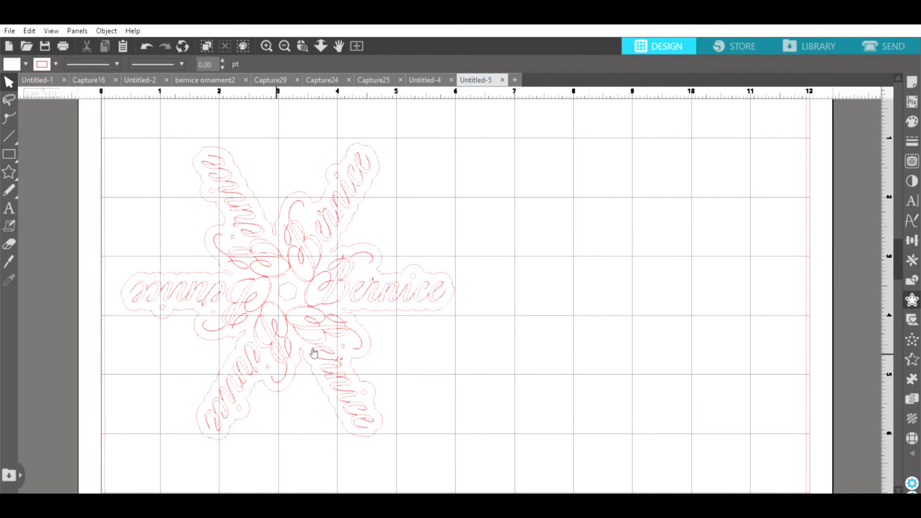
{"action": "left_click", "coordinate": [346, 341]}
{"action": "key", "text": "Delete"}
{"action": "left_click", "coordinate": [270, 358]}
{"action": "key", "text": "Delete"}
{"action": "left_click", "coordinate": [216, 302]}
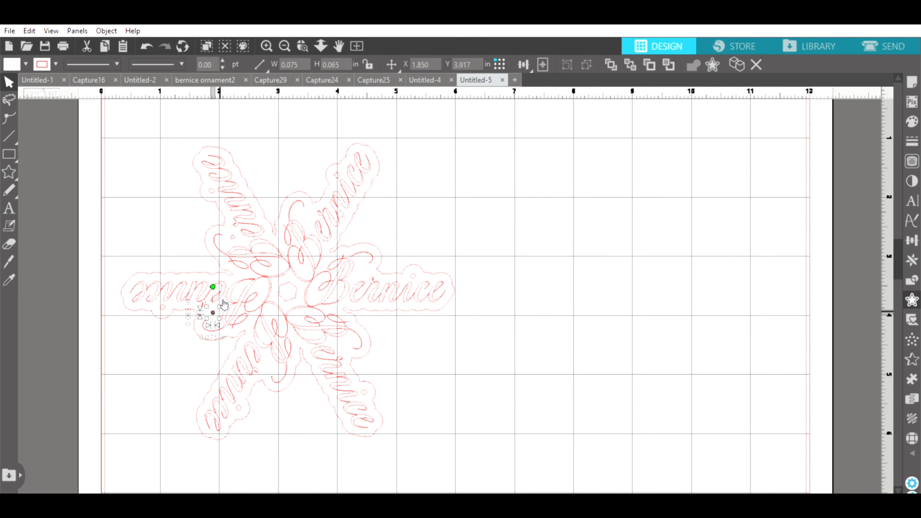
{"action": "key", "text": "Delete"}
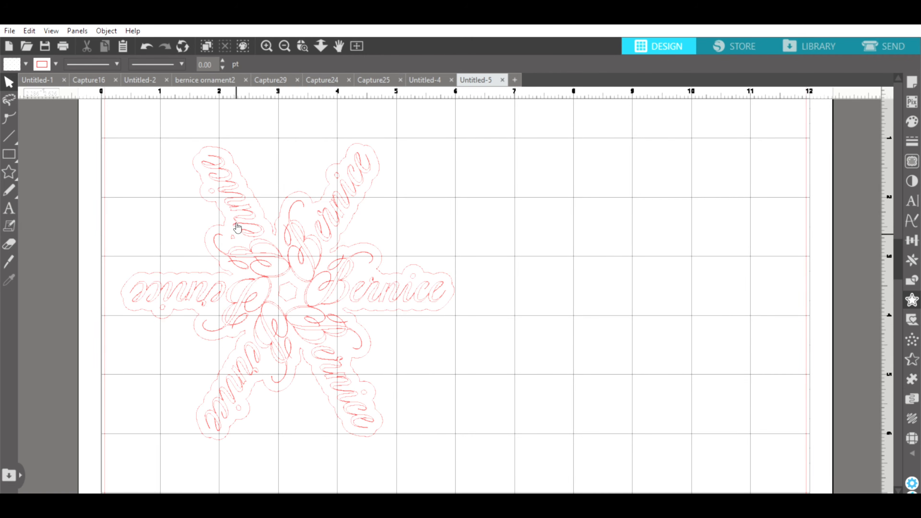
{"action": "left_click", "coordinate": [235, 234]}
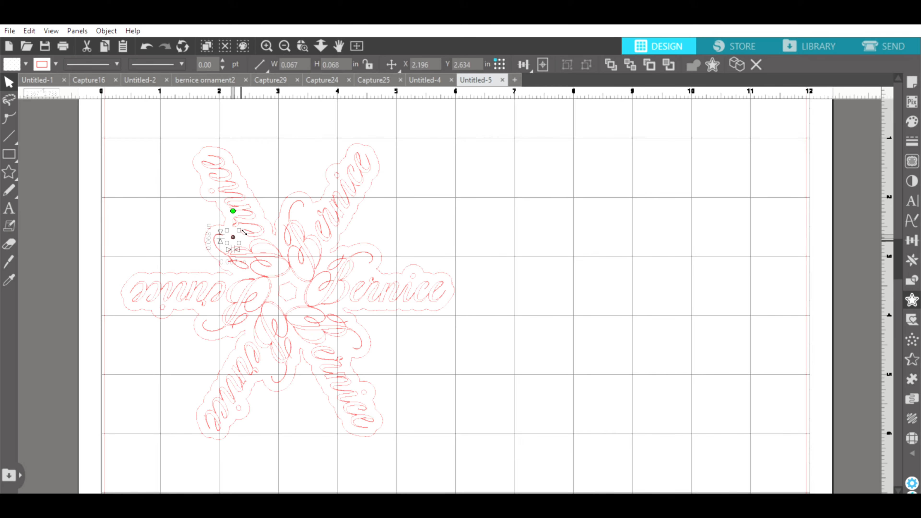
{"action": "key", "text": "Delete"}
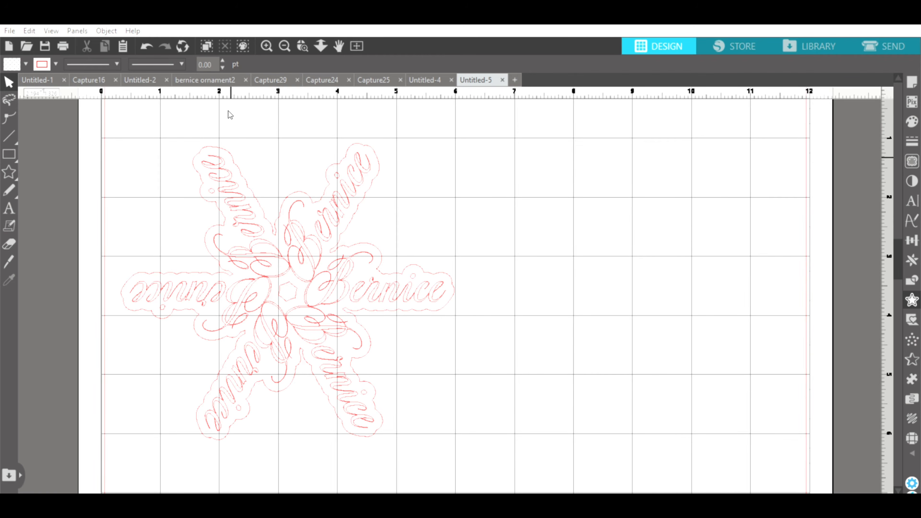
Group all the names and their offset outline into one snowflake design
{"action": "left_click", "coordinate": [284, 35]}
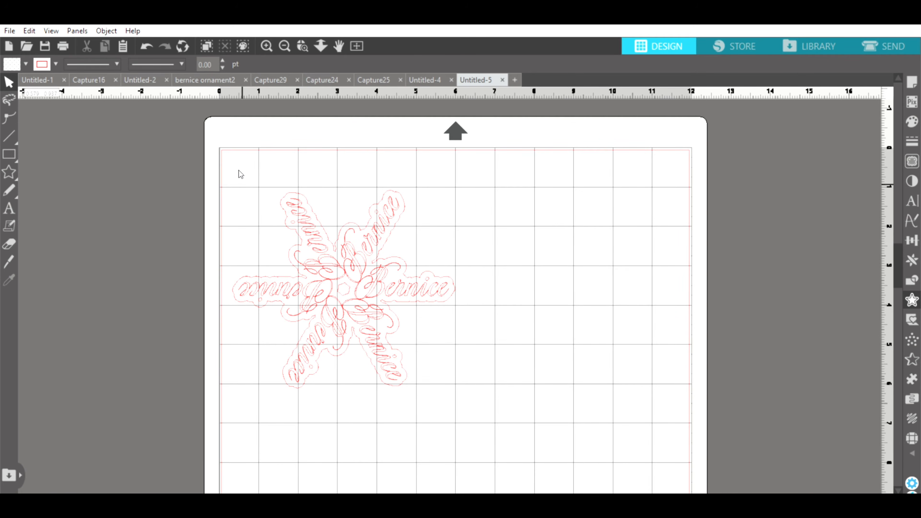
{"action": "left_click_drag", "start_coordinate": [239, 170], "coordinate": [509, 402]}
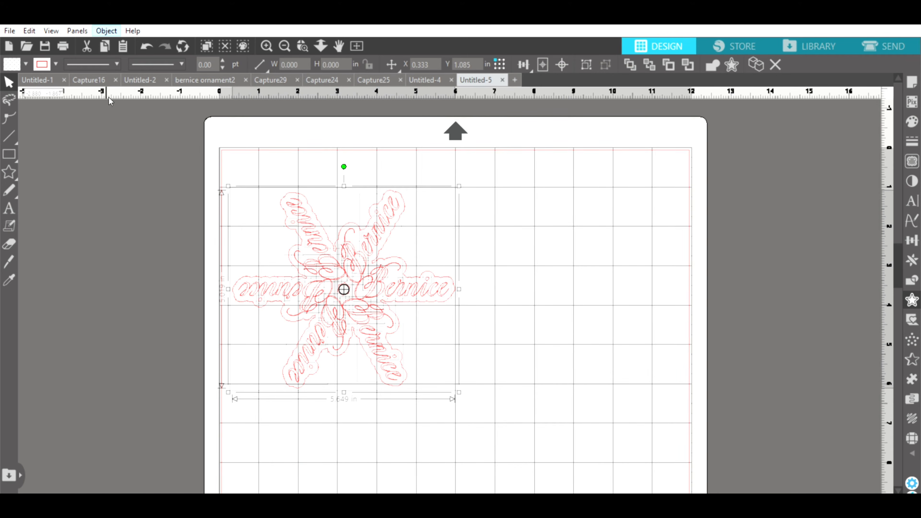
{"action": "left_click", "coordinate": [125, 116]}
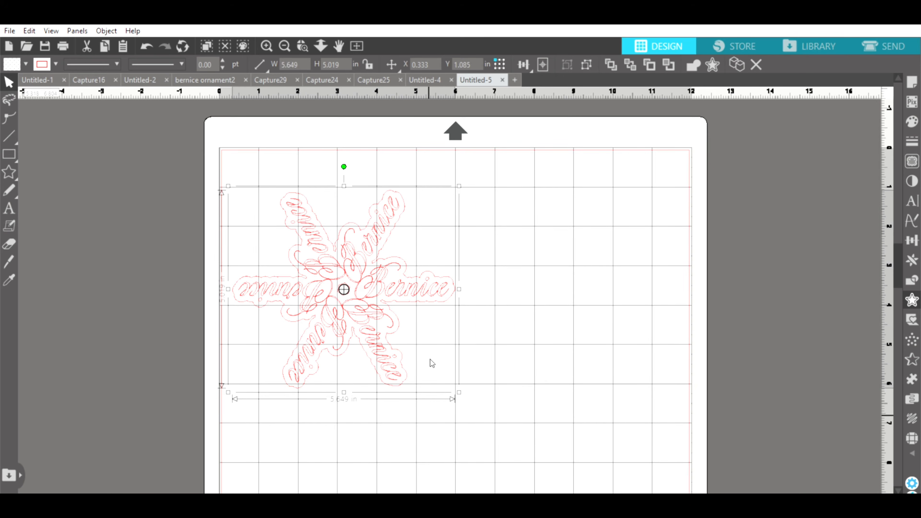
{"action": "left_click", "coordinate": [529, 324]}
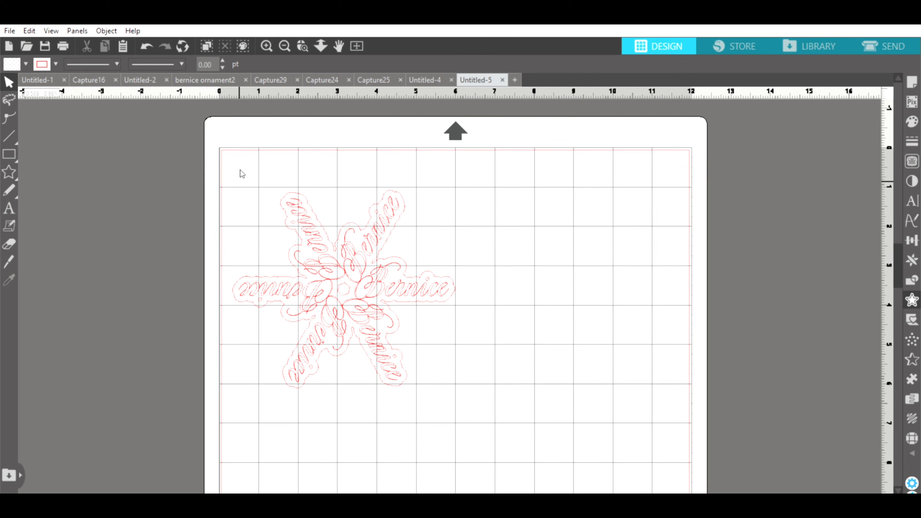
Separate the offset outline from the names by moving it onto the empty mat area to their right
{"action": "left_click_drag", "start_coordinate": [240, 175], "coordinate": [485, 398]}
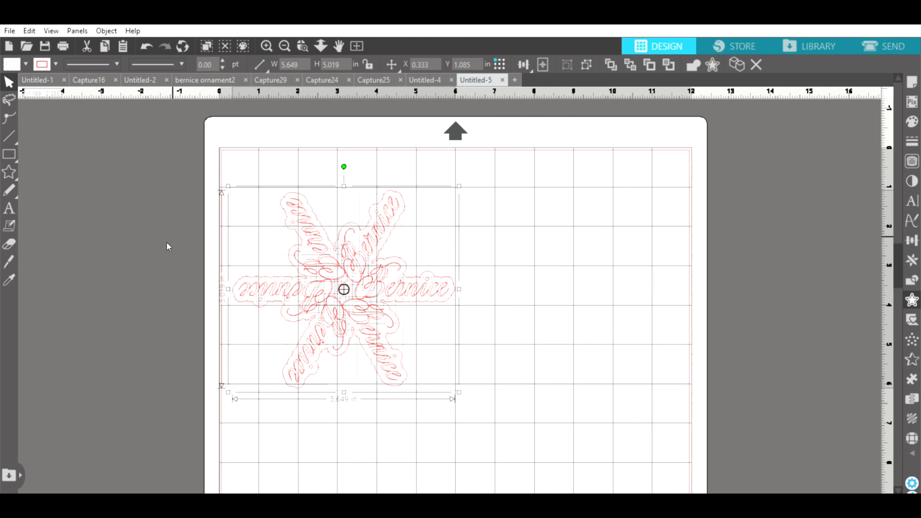
{"action": "left_click", "coordinate": [547, 265]}
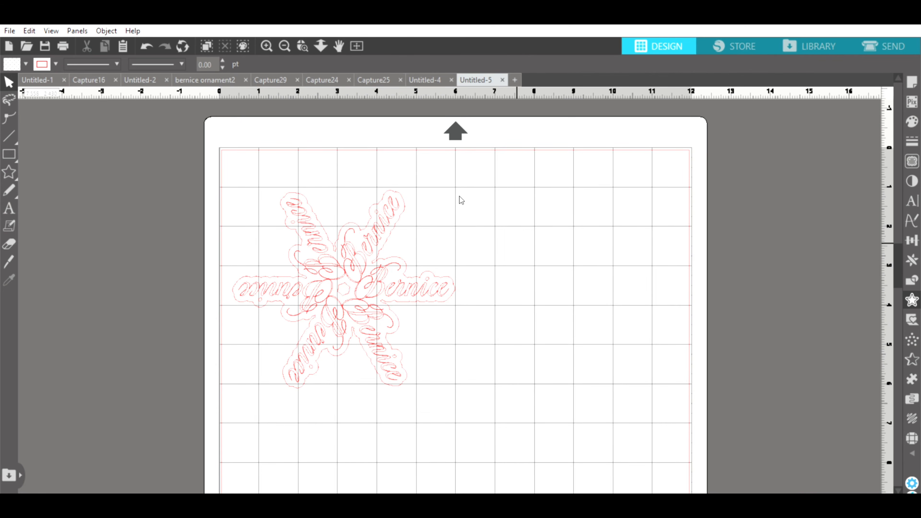
{"action": "left_click", "coordinate": [267, 36]}
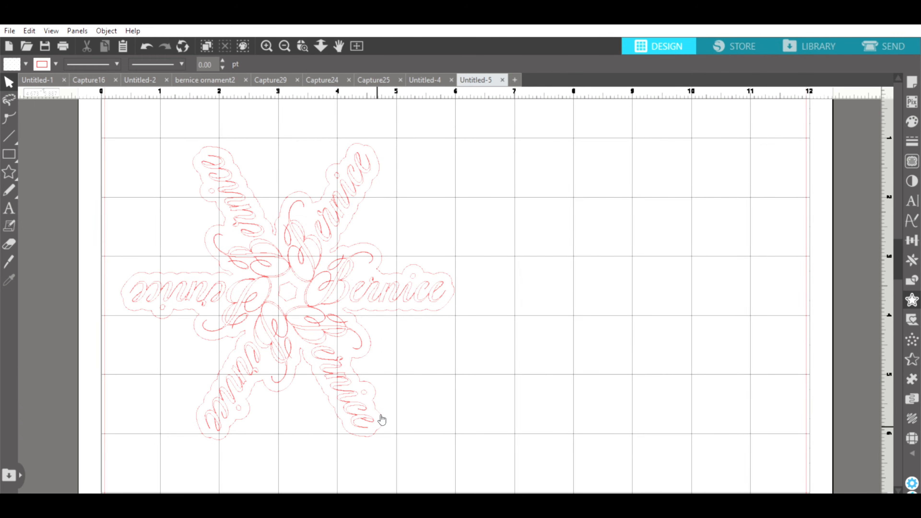
{"action": "left_click", "coordinate": [382, 420]}
{"action": "left_click_drag", "start_coordinate": [389, 420], "coordinate": [701, 444]}
{"action": "left_click", "coordinate": [620, 441]}
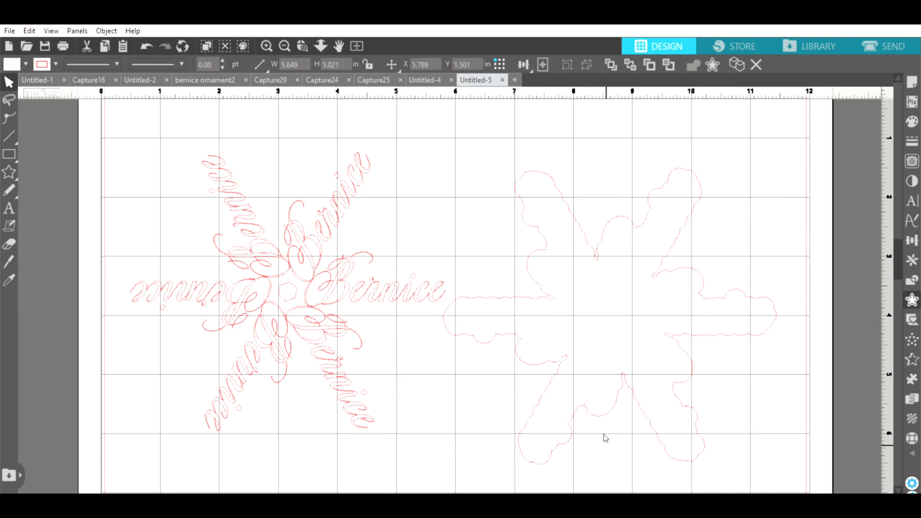
Change the offset outline's line color to black and move it back around the six names
{"action": "left_click_drag", "start_coordinate": [509, 148], "coordinate": [783, 453]}
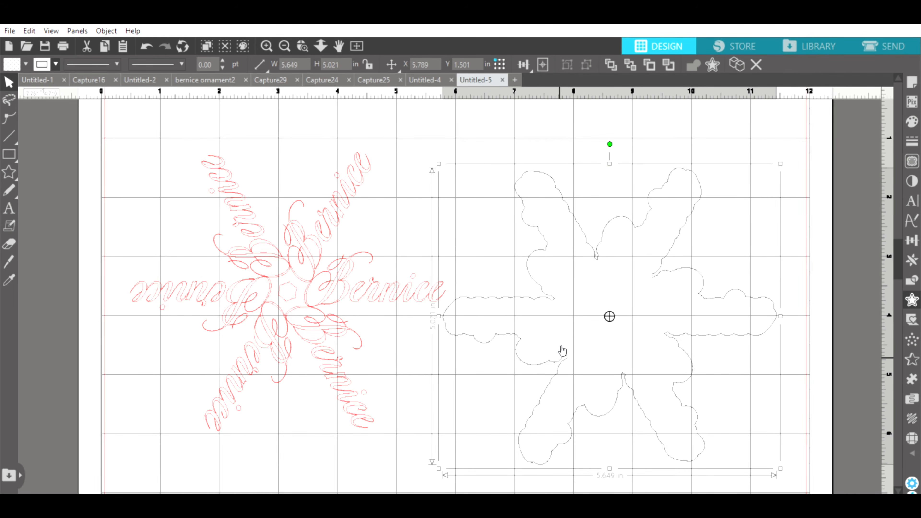
{"action": "left_click_drag", "start_coordinate": [558, 350], "coordinate": [548, 351]}
{"action": "left_click_drag", "start_coordinate": [480, 349], "coordinate": [236, 324]}
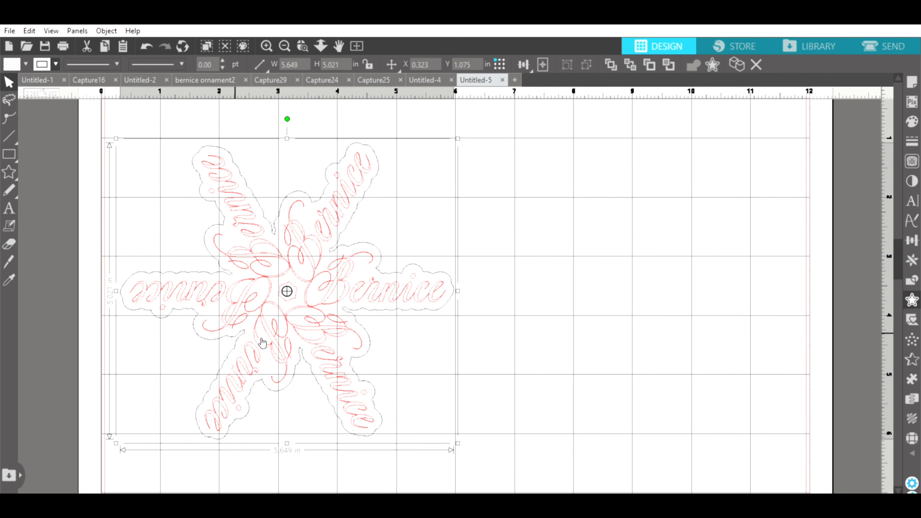
{"action": "left_click", "coordinate": [647, 387]}
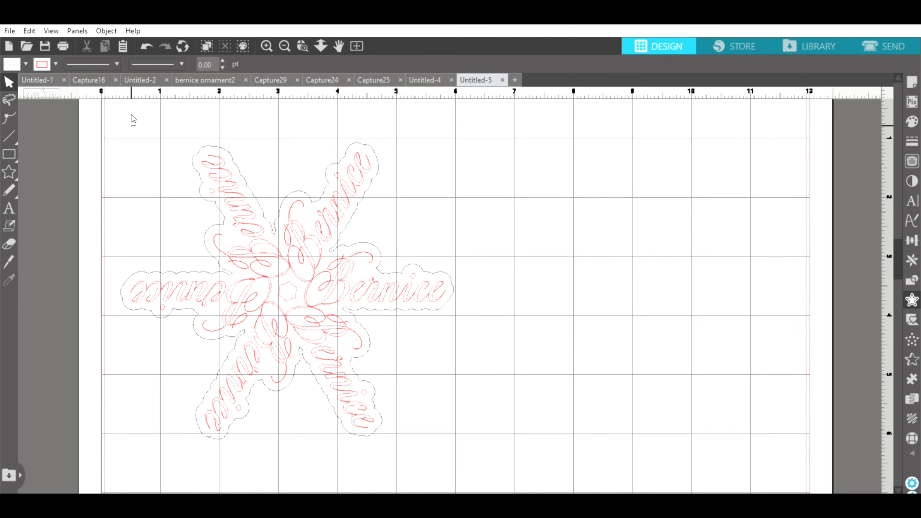
Group the names with their black outline and scale the snowflake down to about 3.6 in high, with a width of 4 in
{"action": "left_click_drag", "start_coordinate": [136, 126], "coordinate": [486, 449]}
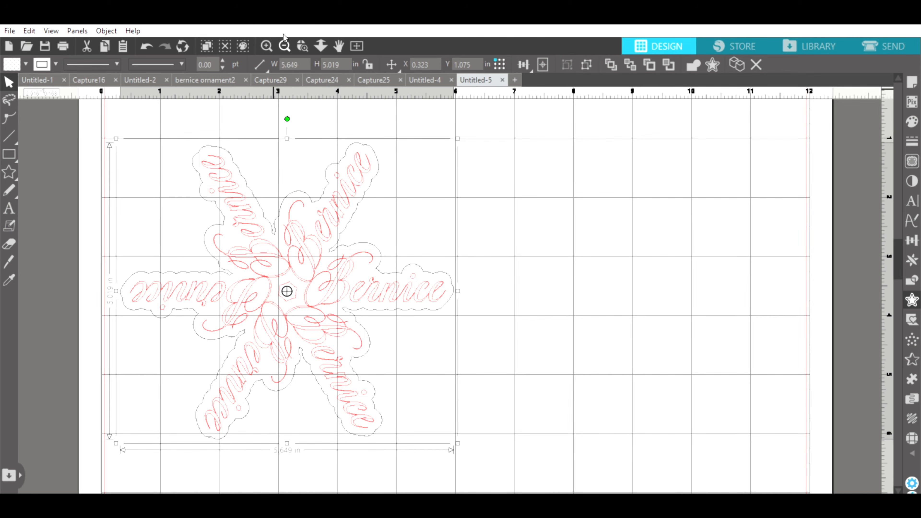
{"action": "left_click", "coordinate": [284, 42]}
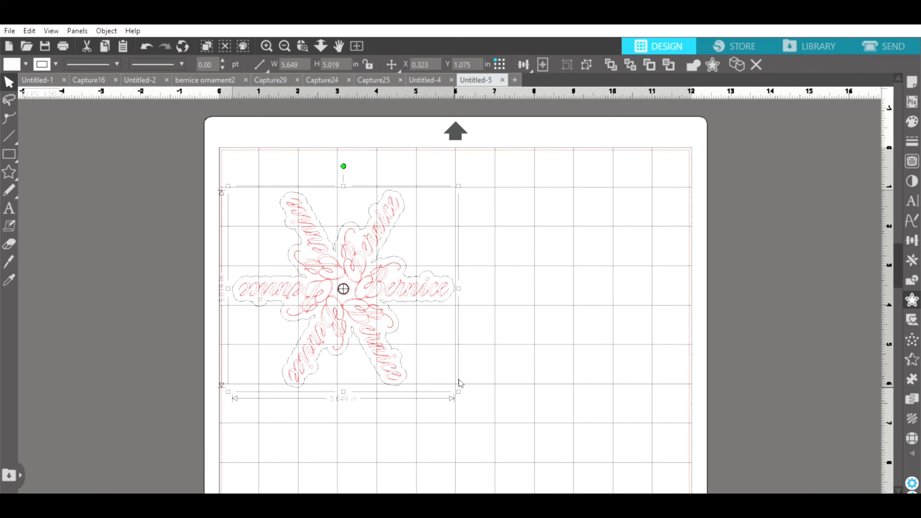
{"action": "left_click_drag", "start_coordinate": [461, 383], "coordinate": [394, 324]}
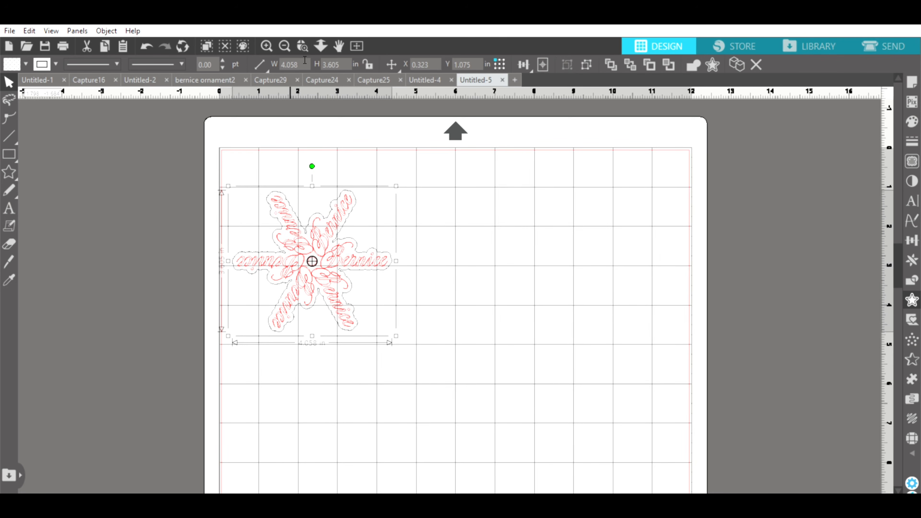
{"action": "key", "text": "BackSpace"}
{"action": "key", "text": "Return"}
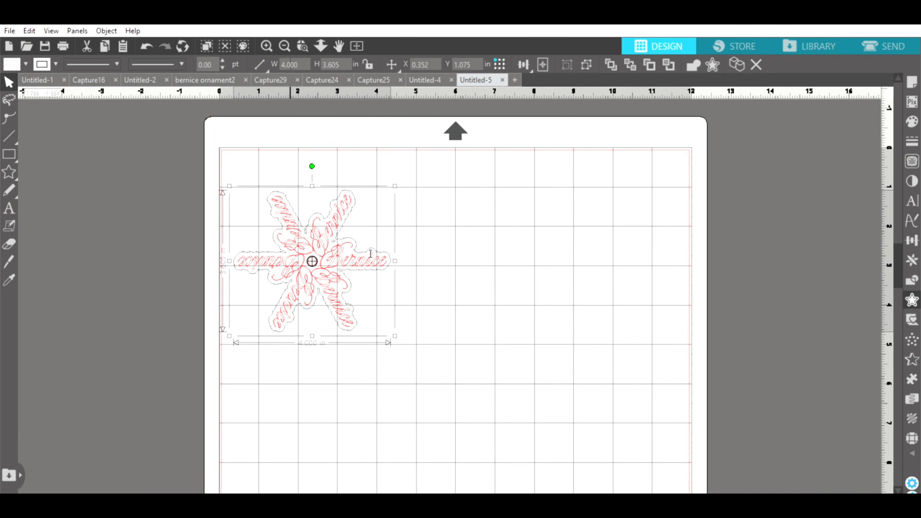
{"action": "left_click", "coordinate": [283, 368]}
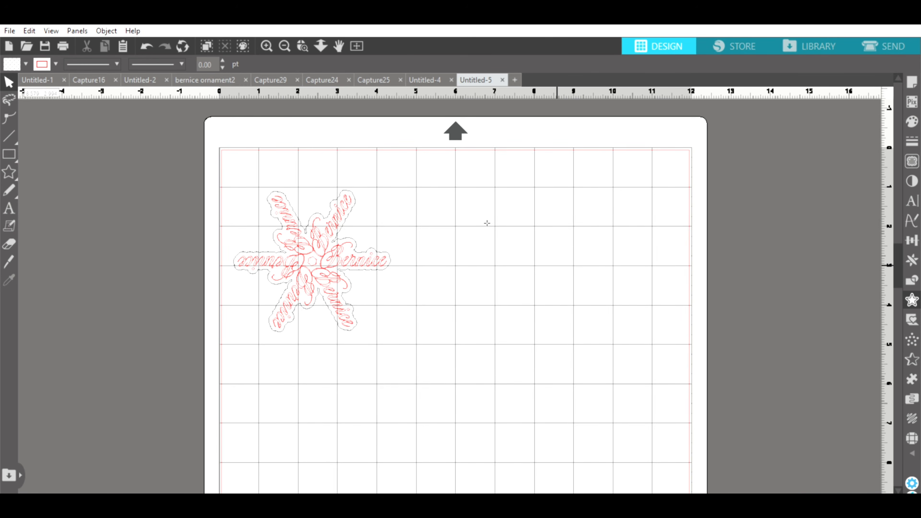
Draw a small circle about 0.26 in wide to the right of the snowflake and change its line color to black
{"action": "key", "text": "e"}
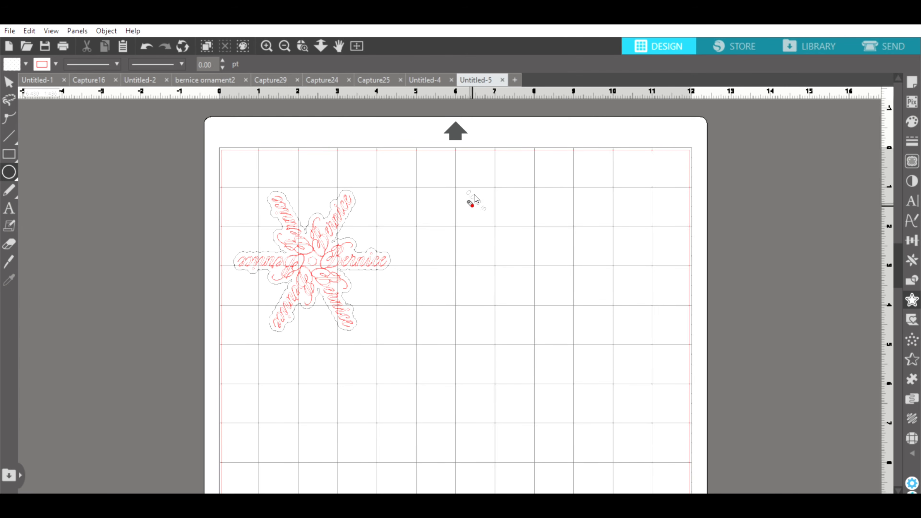
{"action": "left_click_drag", "start_coordinate": [475, 195], "coordinate": [479, 200]}
{"action": "key", "text": "Escape"}
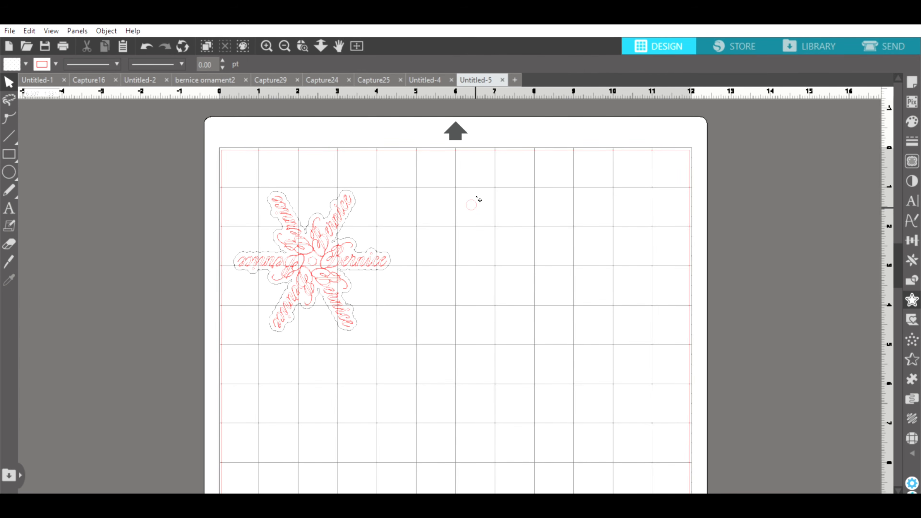
{"action": "left_click", "coordinate": [471, 201]}
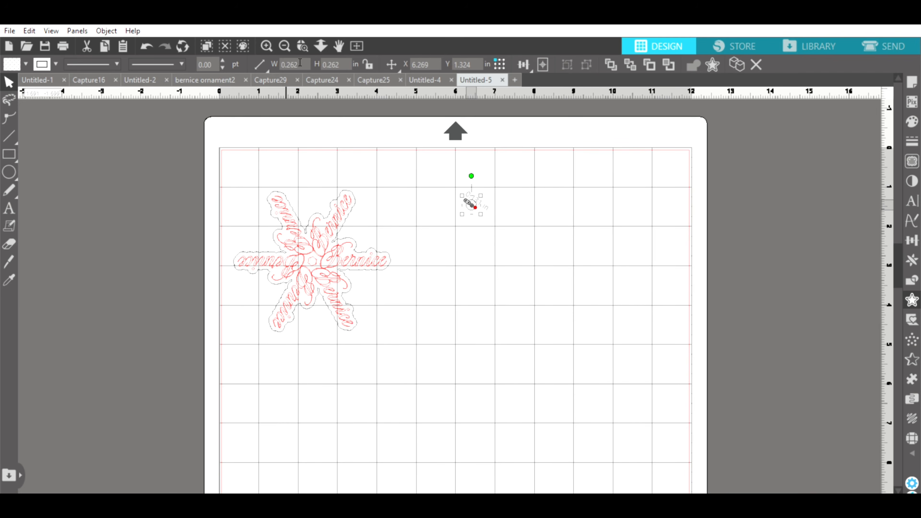
Set the small circle's width and height to 0.09 in
{"action": "key", "text": "BackSpace"}
{"action": "key", "text": "BackSpace"}
{"action": "key", "text": "Return"}
{"action": "key", "text": "BackSpace"}
{"action": "key", "text": "BackSpace"}
{"action": "type", "text": "09"}
{"action": "left_click", "coordinate": [482, 250]}
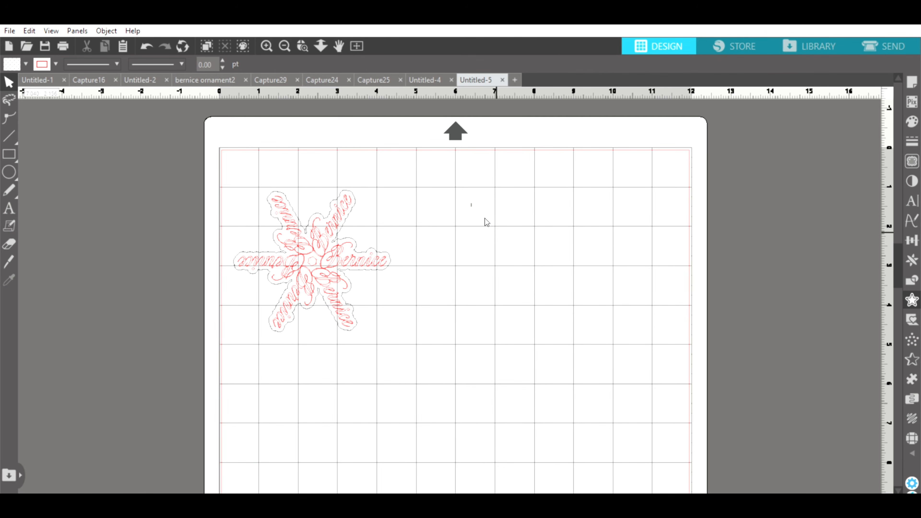
{"action": "left_click", "coordinate": [471, 204]}
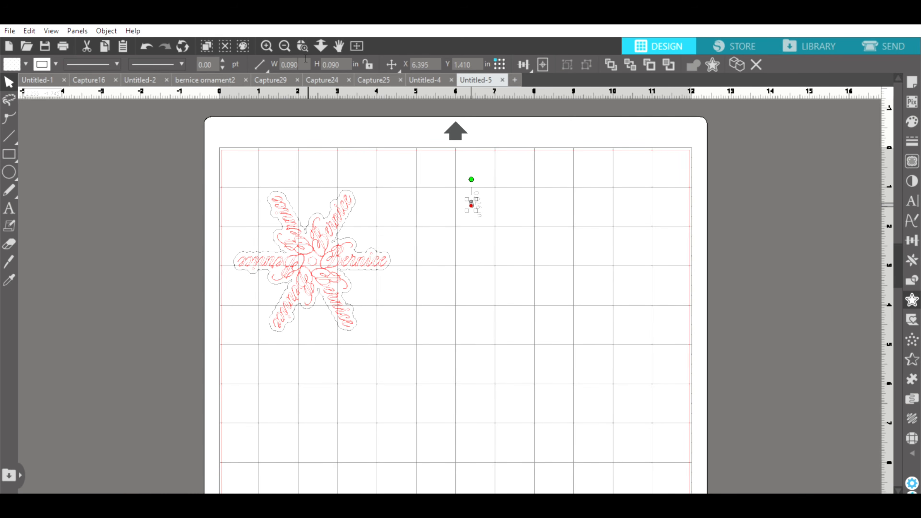
{"action": "key", "text": "Return"}
{"action": "left_click", "coordinate": [486, 233]}
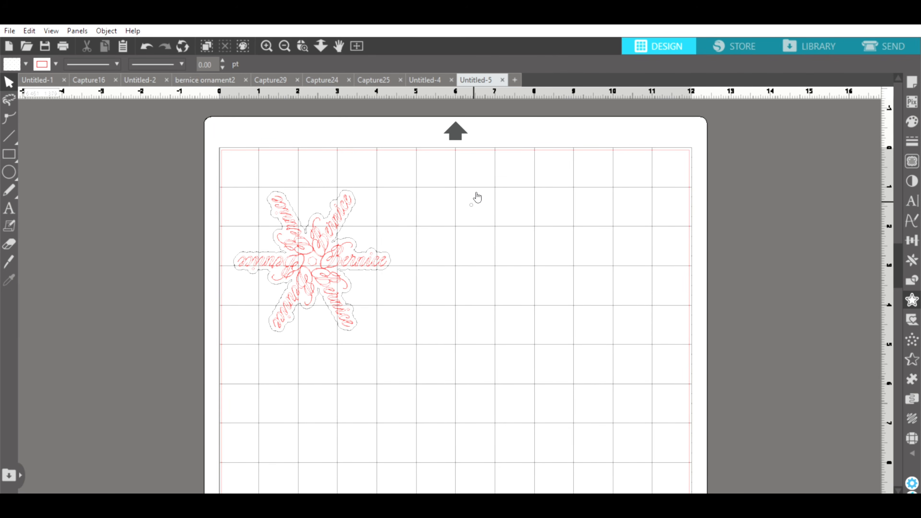
Place the small circle as a hanging hole inside the outline at the tip of the snowflake's upper-right arm, nudging it slightly left and up
{"action": "left_click_drag", "start_coordinate": [476, 198], "coordinate": [352, 191]}
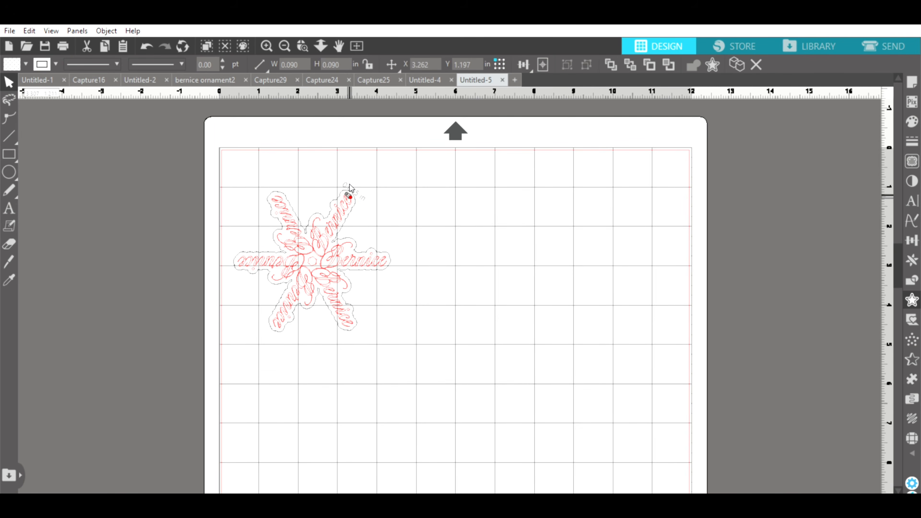
{"action": "left_click", "coordinate": [372, 196]}
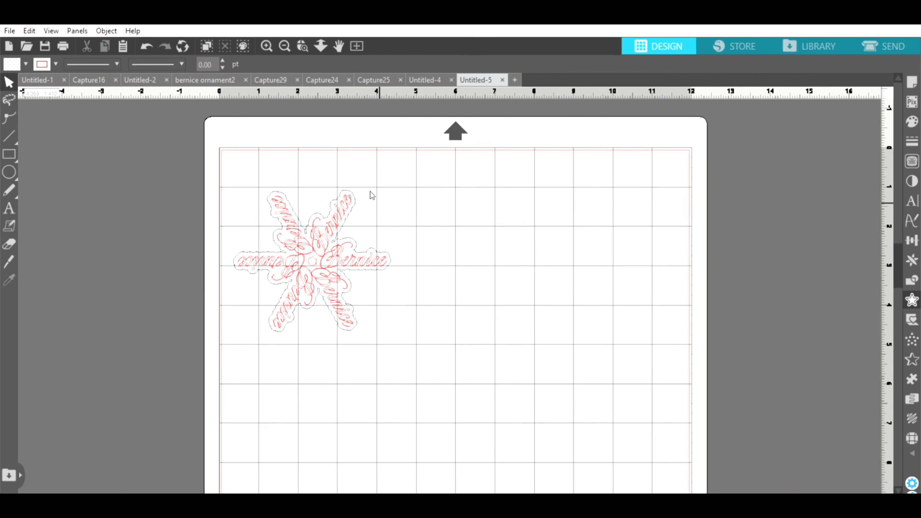
{"action": "left_click", "coordinate": [353, 189]}
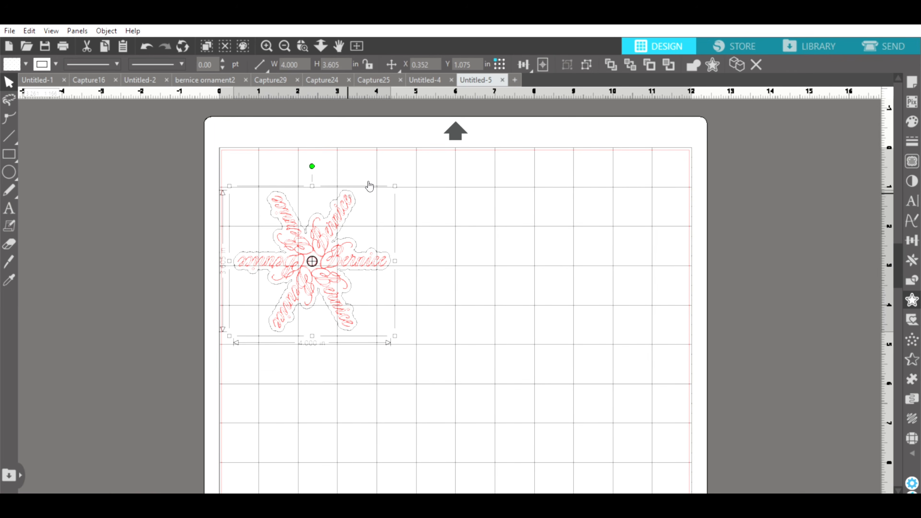
{"action": "left_click", "coordinate": [353, 188]}
{"action": "left_click", "coordinate": [351, 186]}
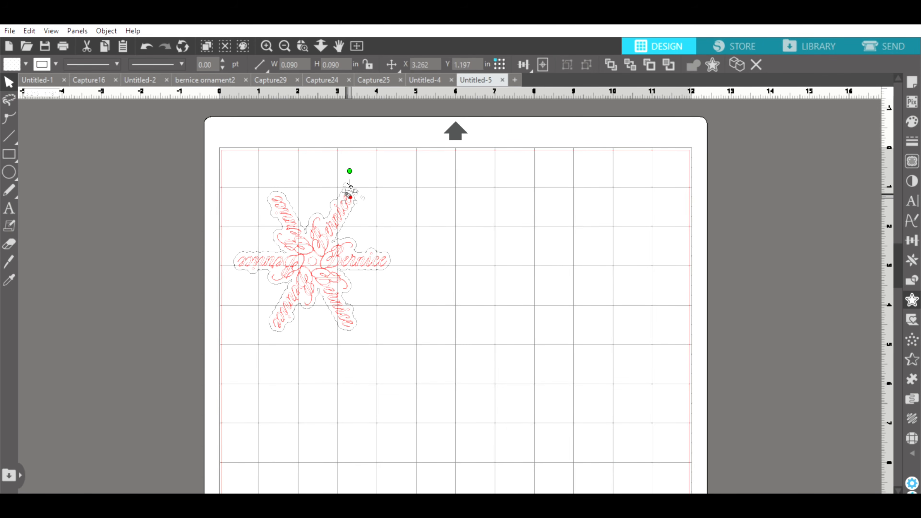
{"action": "key", "text": "Left"}
{"action": "key", "text": "Up"}
{"action": "left_click", "coordinate": [474, 225]}
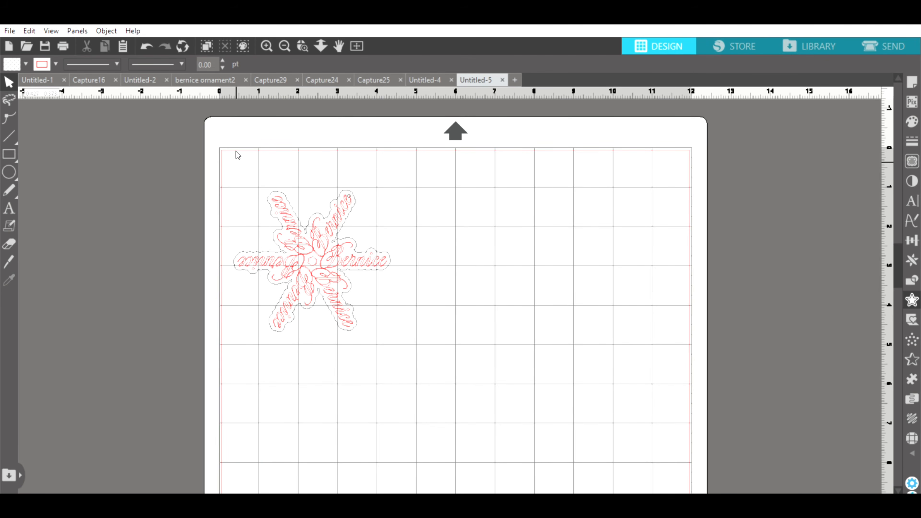
Select the snowflake together with its hanging hole and group them
{"action": "left_click_drag", "start_coordinate": [237, 163], "coordinate": [415, 348]}
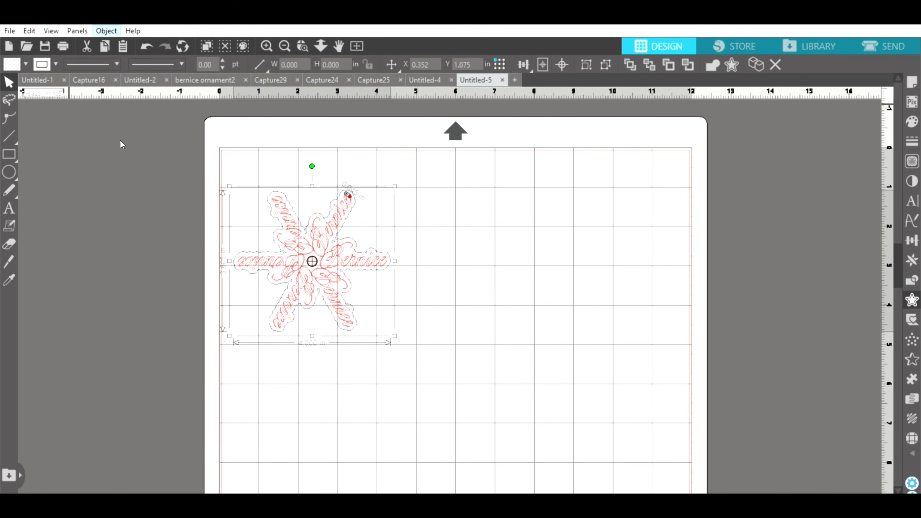
{"action": "left_click", "coordinate": [130, 116]}
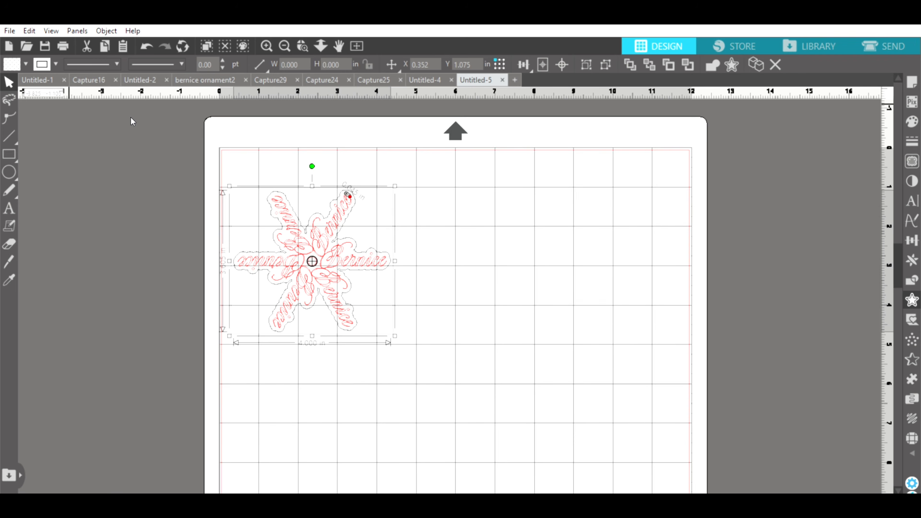
{"action": "left_click", "coordinate": [303, 368]}
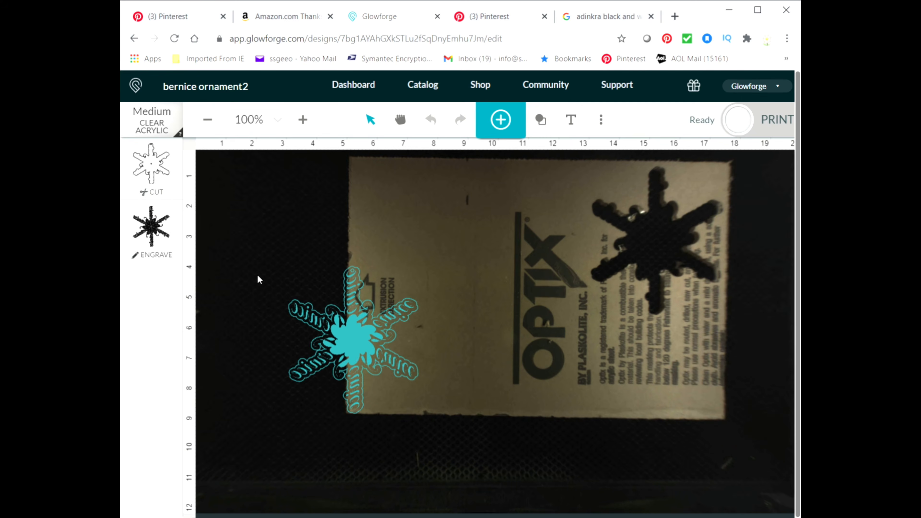
In the Glowforge app, move the whole ornament onto the lower-left part of the clear acrylic sheet and start the print
{"action": "left_click_drag", "start_coordinate": [255, 284], "coordinate": [493, 414]}
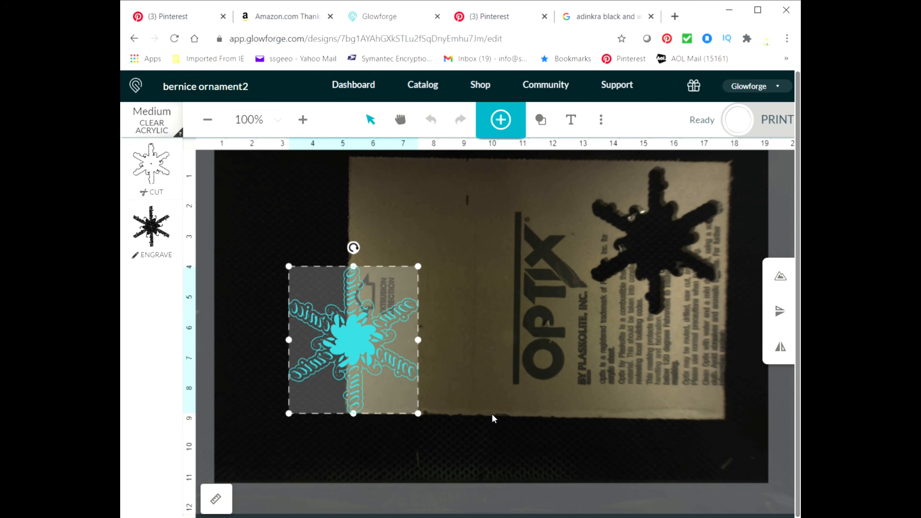
{"action": "left_click_drag", "start_coordinate": [355, 362], "coordinate": [425, 343]}
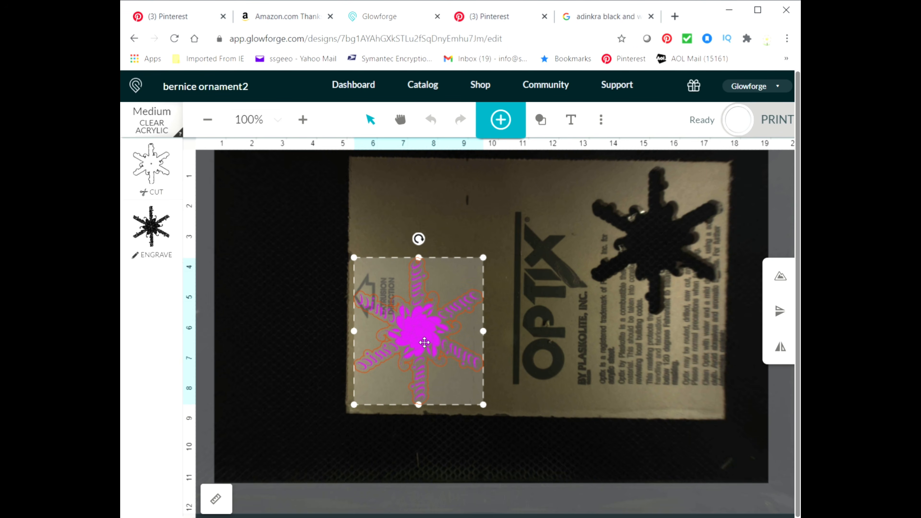
{"action": "left_click_drag", "start_coordinate": [425, 343], "coordinate": [425, 343]}
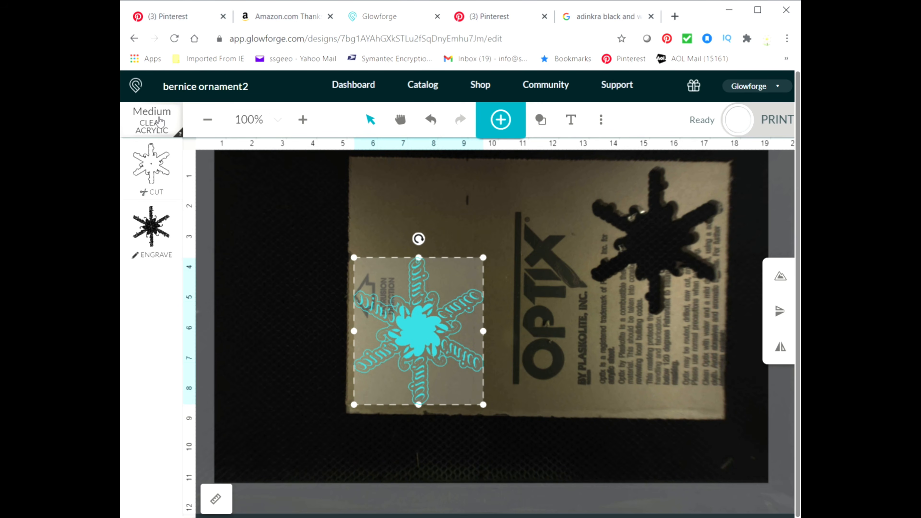
{"action": "left_click", "coordinate": [736, 126]}
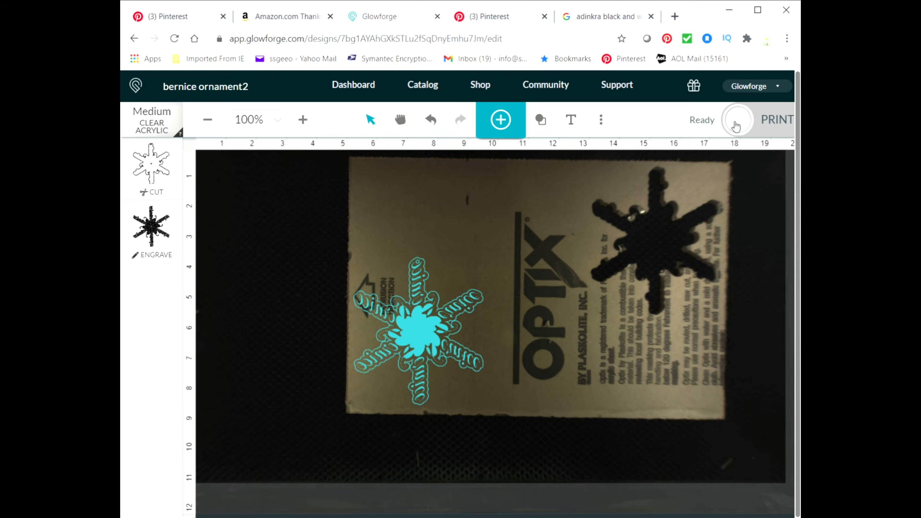